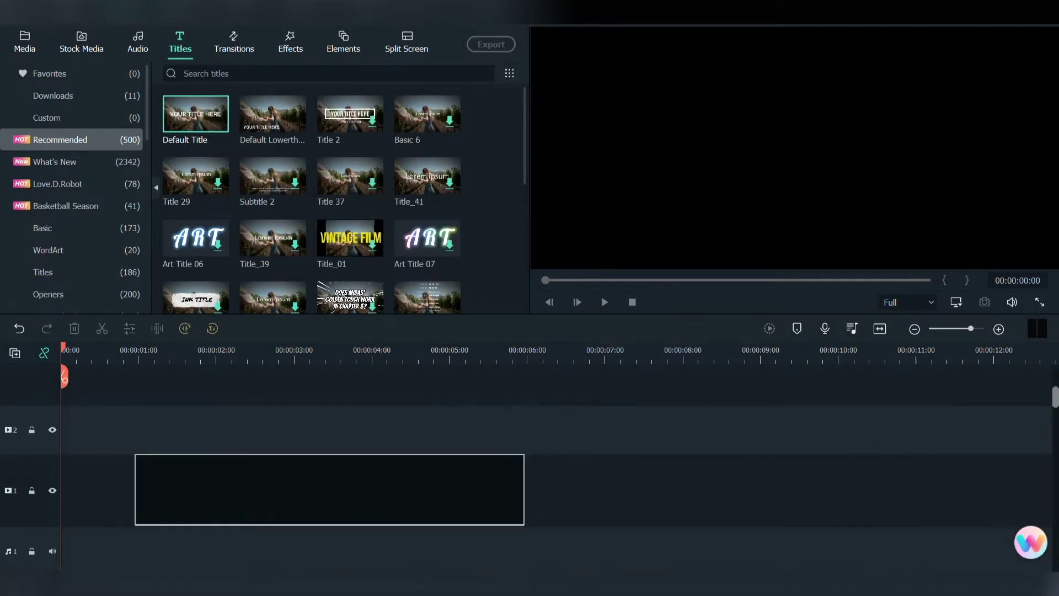
Step: Add a Default Title at the start of track 1 reading 'BOUNCING EFFECT' at size 48, and preview it
{"action": "left_click_drag", "start_coordinate": [196, 113], "coordinate": [166, 488]}
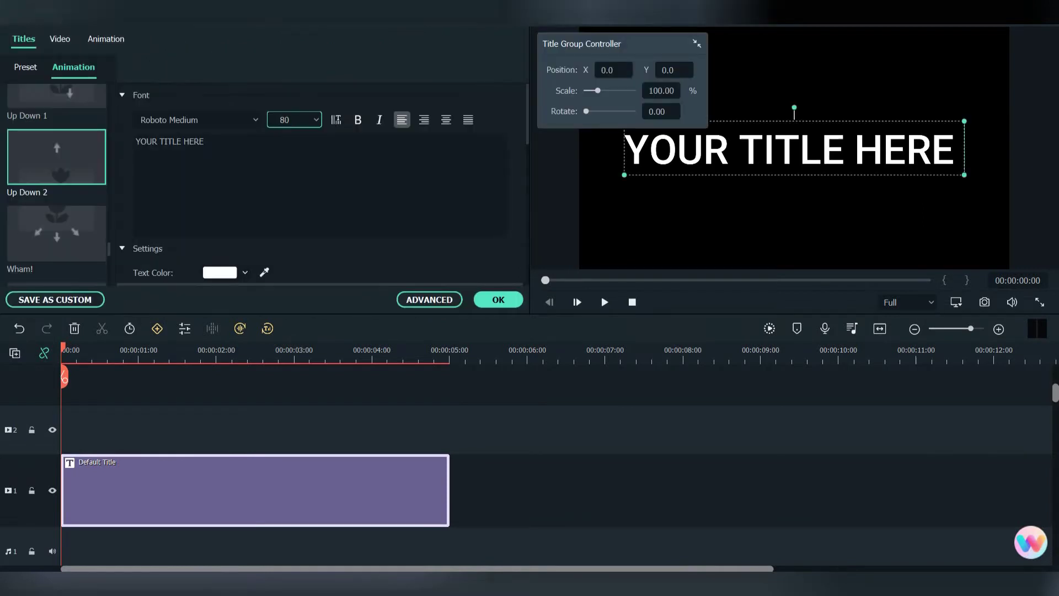
{"action": "left_click", "coordinate": [294, 120]}
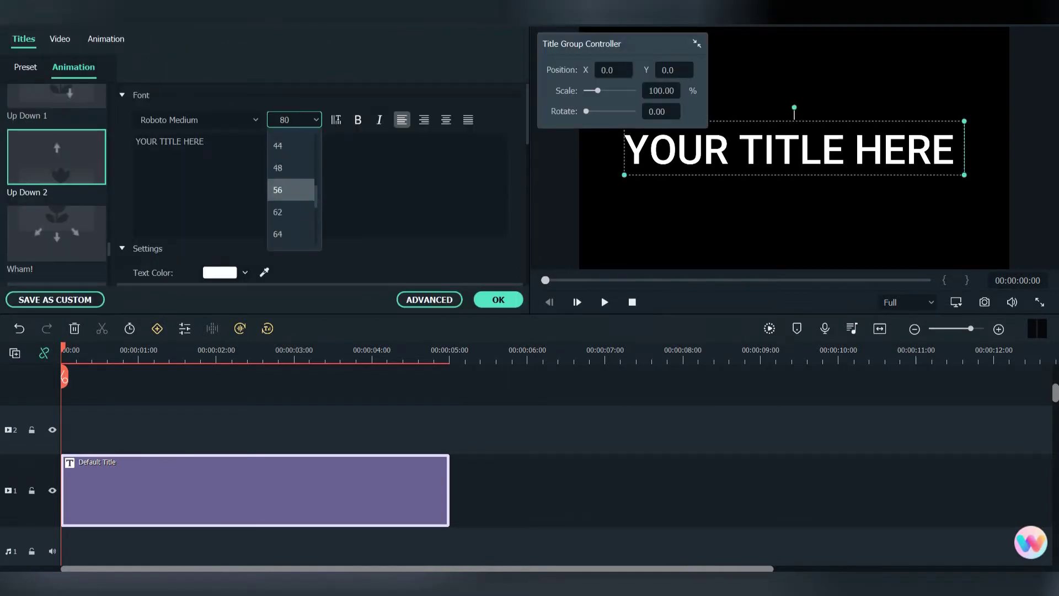
{"action": "key", "text": "Up"}
{"action": "key", "text": "Return"}
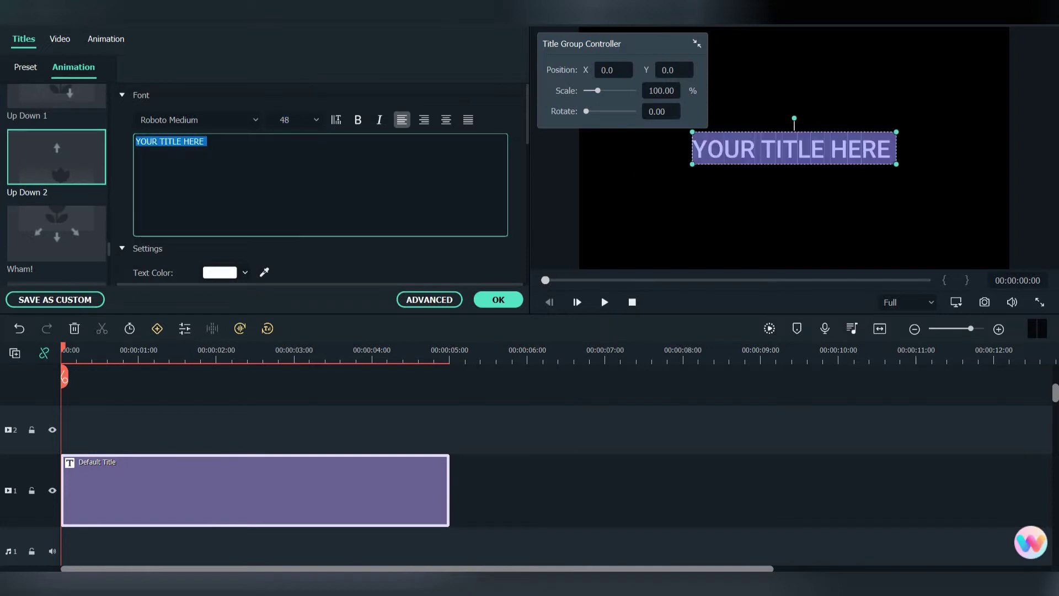
{"action": "type", "text": "BOUNCING EFFECT"}
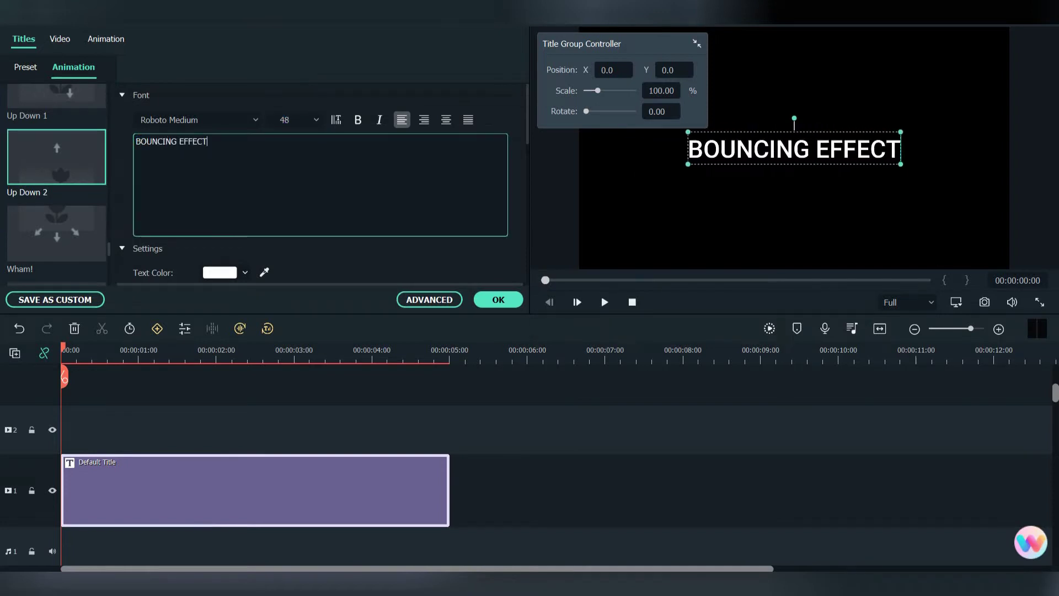
{"action": "left_click", "coordinate": [498, 300]}
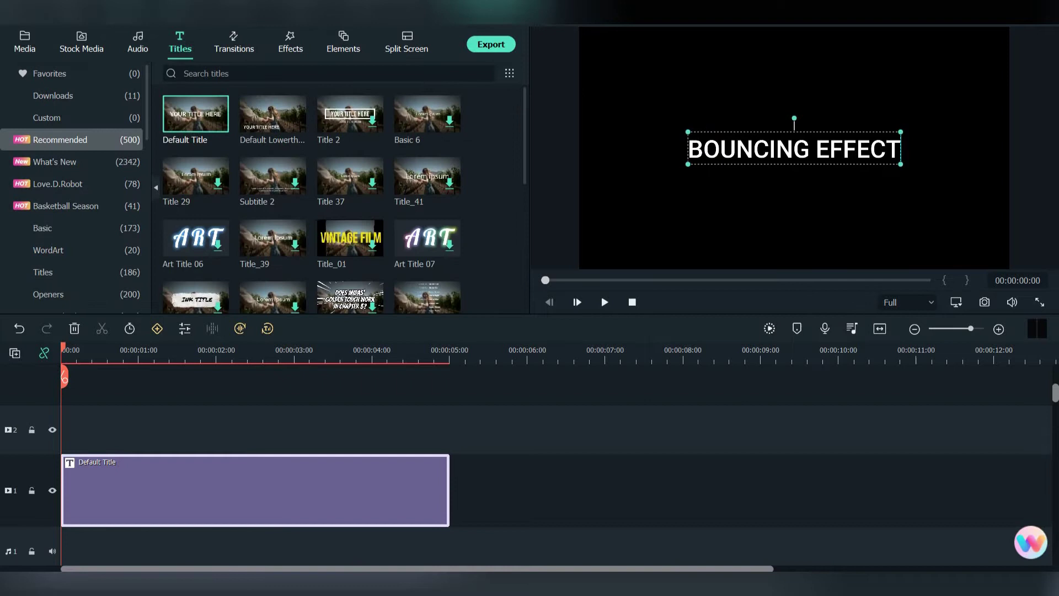
{"action": "key", "text": "space"}
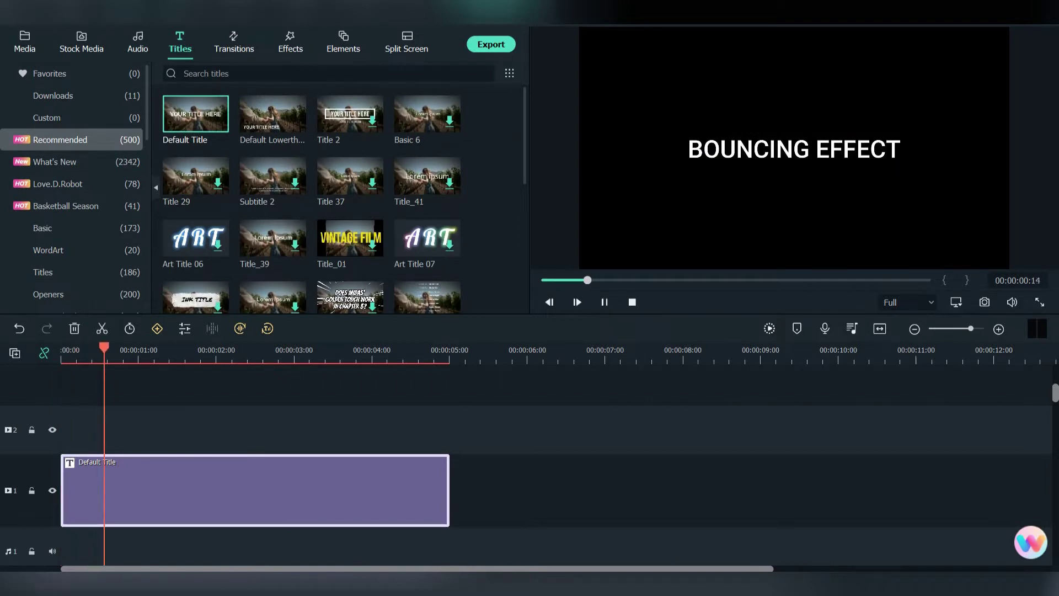
{"action": "key", "text": "Home"}
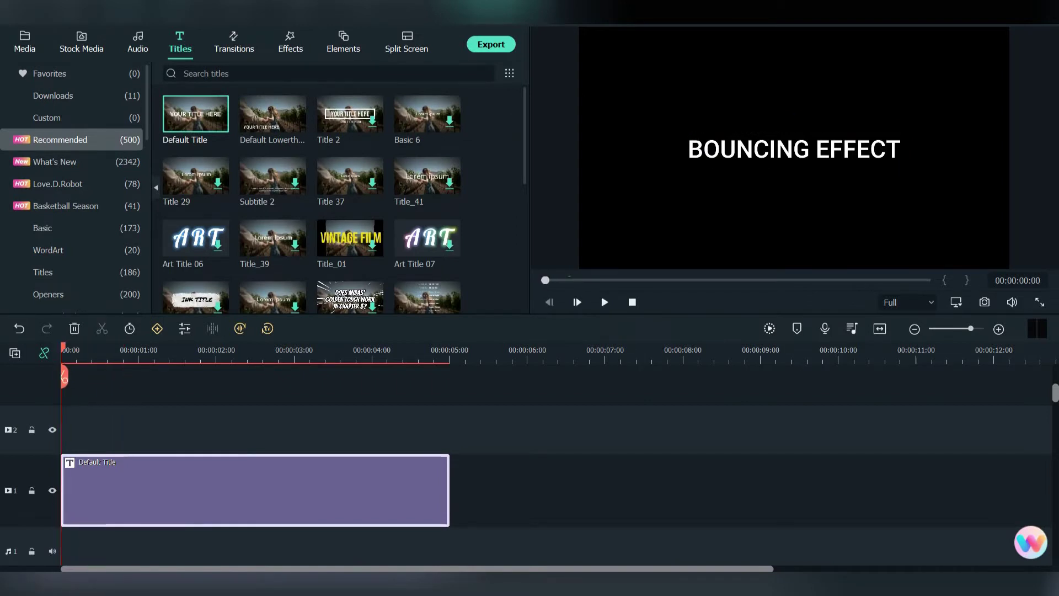
Step: Preview the title's Up Down 2 animation in the title editor
{"action": "key", "text": "alt+e"}
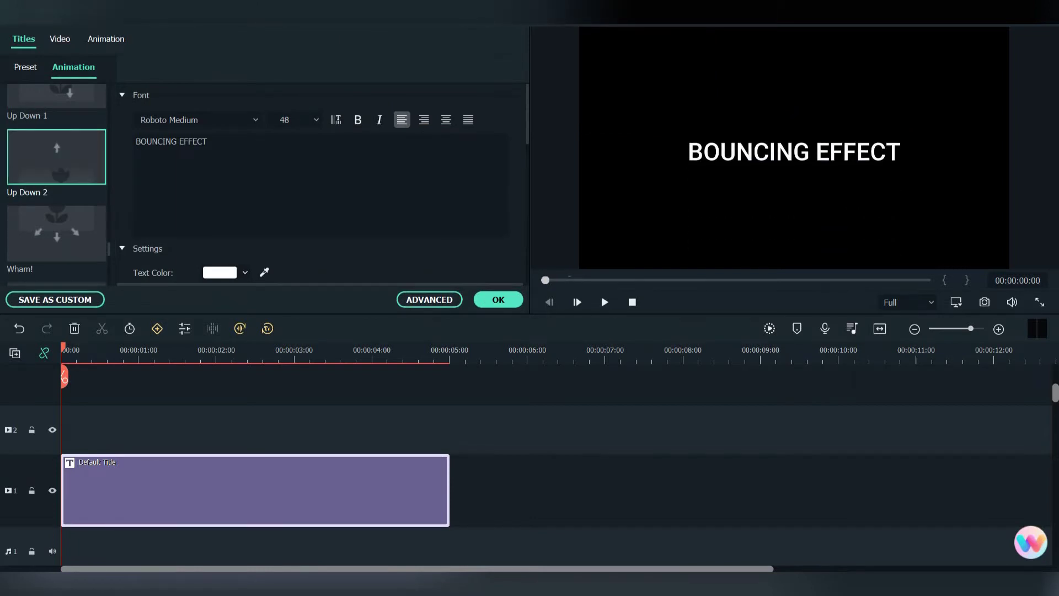
{"action": "key", "text": "space"}
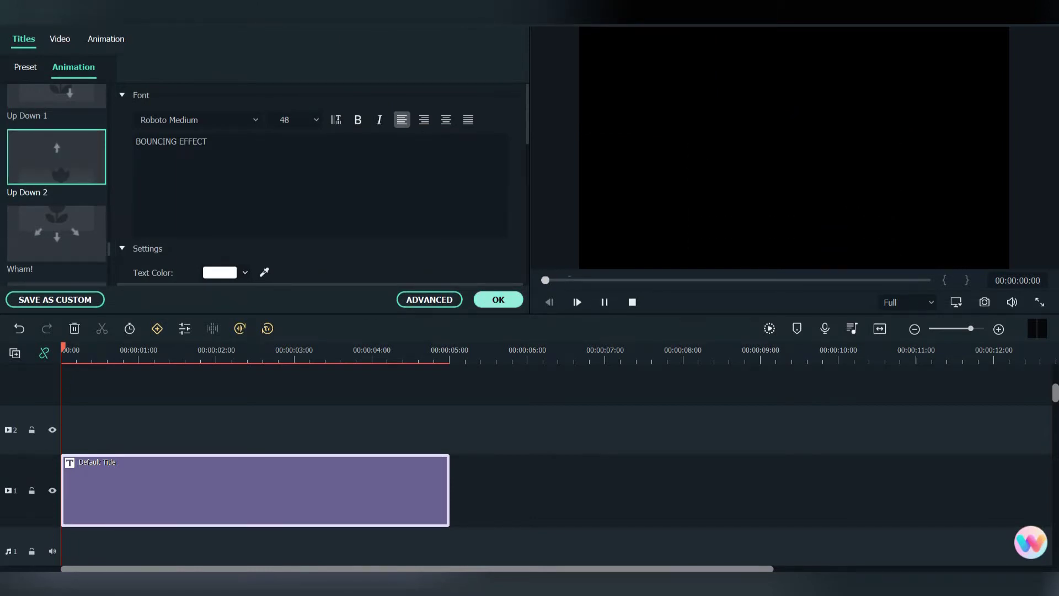
{"action": "key", "text": "Return"}
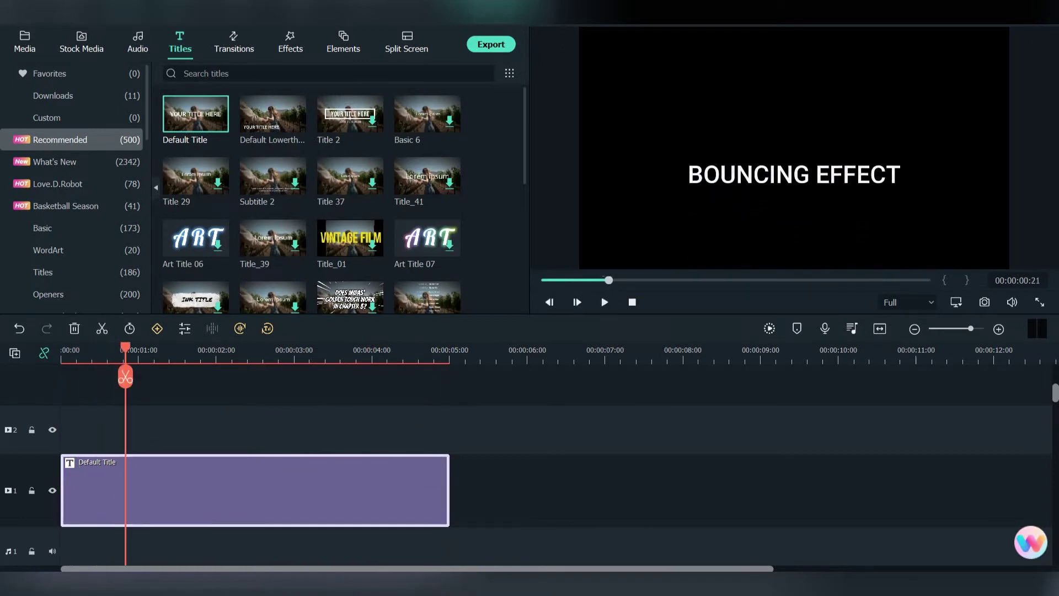
Step: Trim the title clip to end near 00:00:03:18 and replay it from the start
{"action": "left_click_drag", "start_coordinate": [449, 491], "coordinate": [349, 491]}
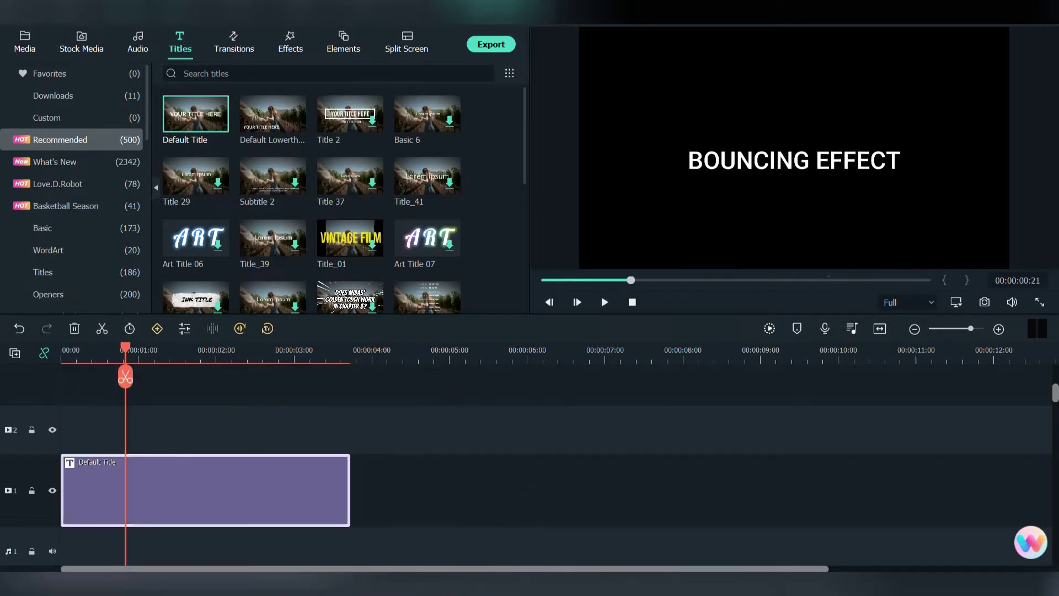
{"action": "left_click_drag", "start_coordinate": [126, 377], "coordinate": [61, 377]}
{"action": "key", "text": "space"}
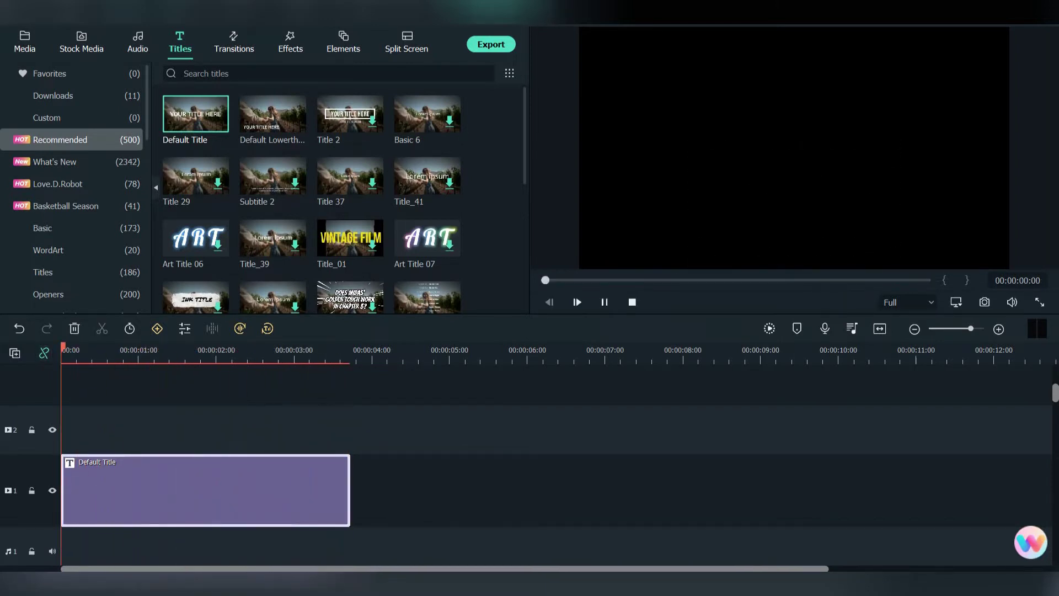
{"action": "left_click_drag", "start_coordinate": [61, 377], "coordinate": [89, 377]}
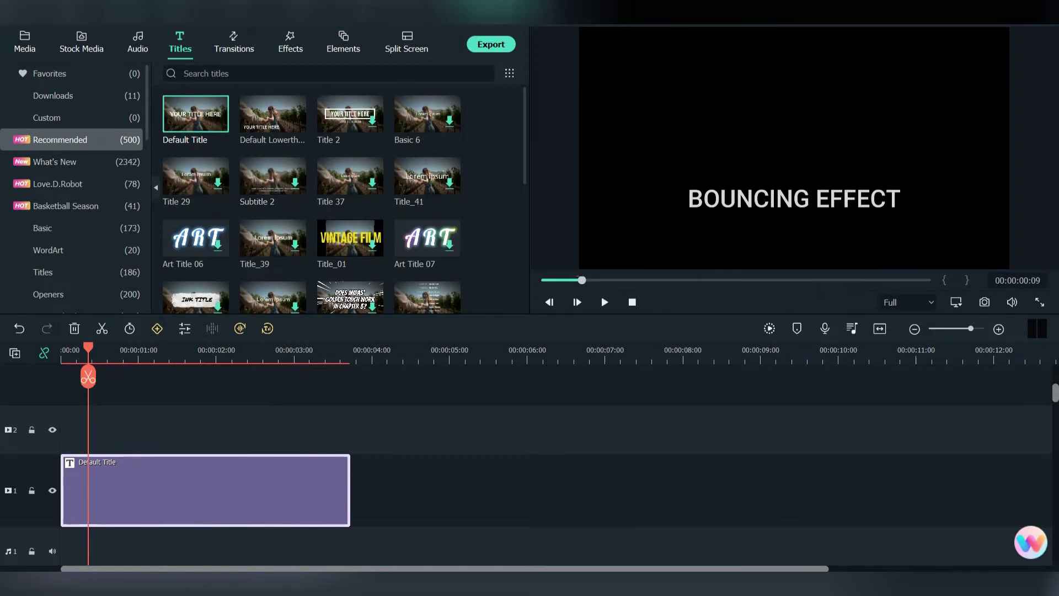
Step: Place the Mild filter from Filters > Shake on track 2 above the title, then preview the wobble
{"action": "left_click", "coordinate": [290, 42]}
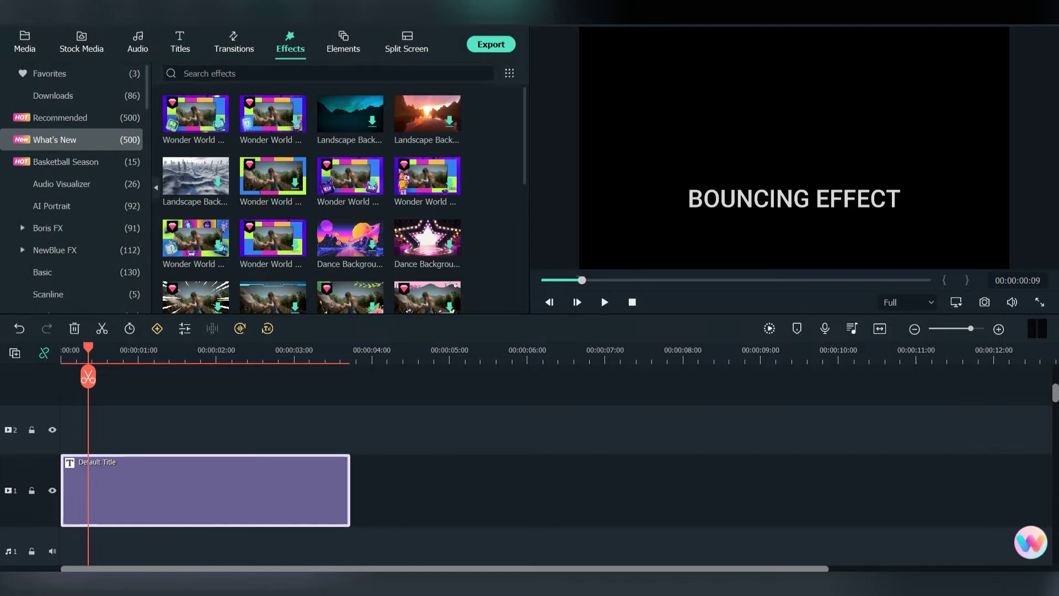
{"action": "scroll", "coordinate": [72, 210], "scroll_direction": "down", "scroll_amount": 3}
{"action": "scroll", "coordinate": [72, 220], "scroll_direction": "down", "scroll_amount": 5}
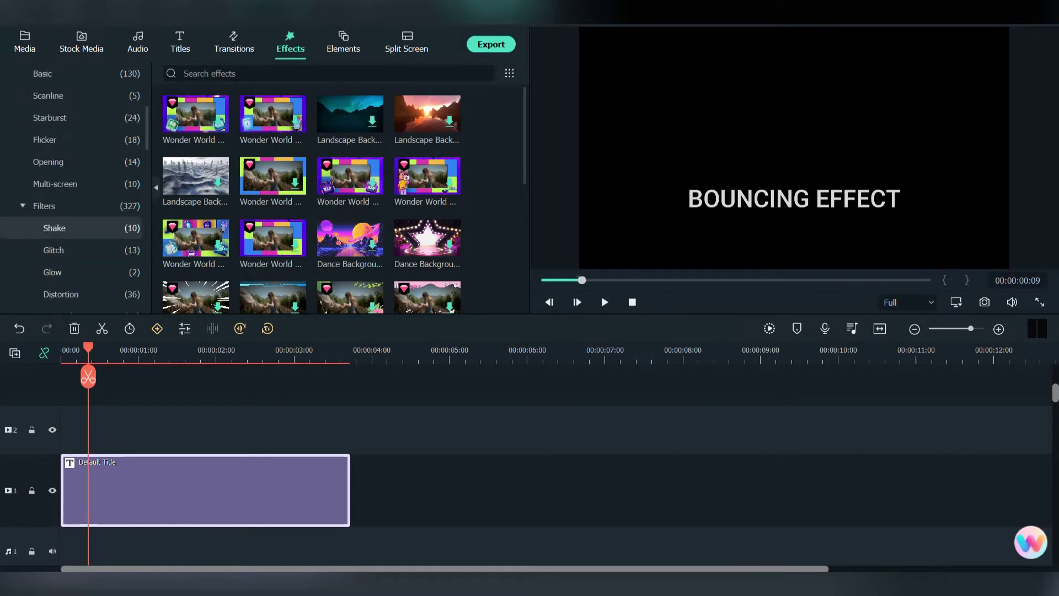
{"action": "left_click", "coordinate": [44, 206]}
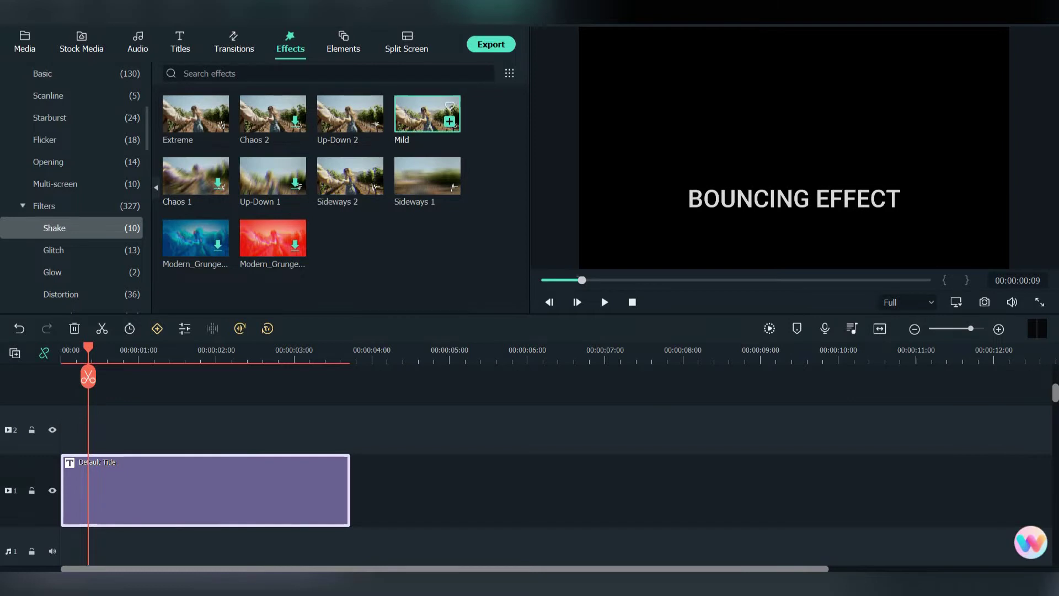
{"action": "left_click_drag", "start_coordinate": [427, 113], "coordinate": [111, 429]}
{"action": "left_click_drag", "start_coordinate": [88, 376], "coordinate": [62, 376]}
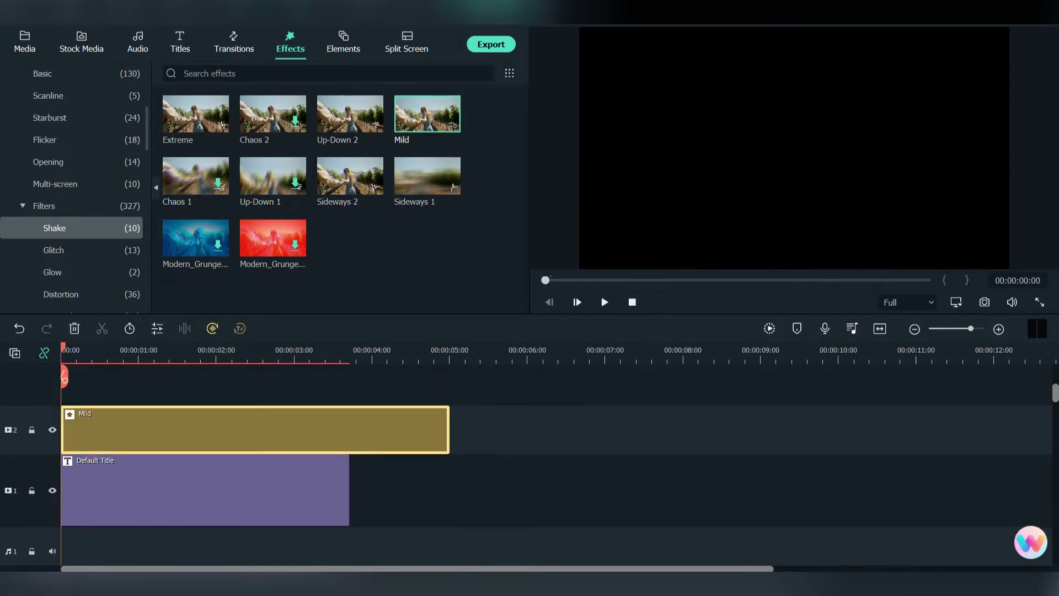
{"action": "key", "text": "space"}
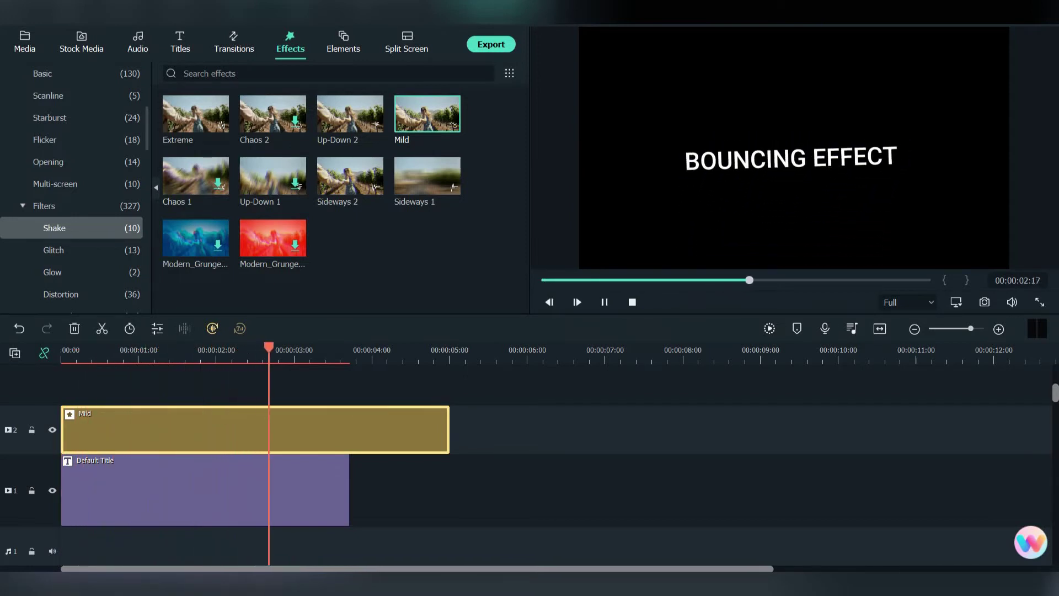
{"action": "key", "text": "space"}
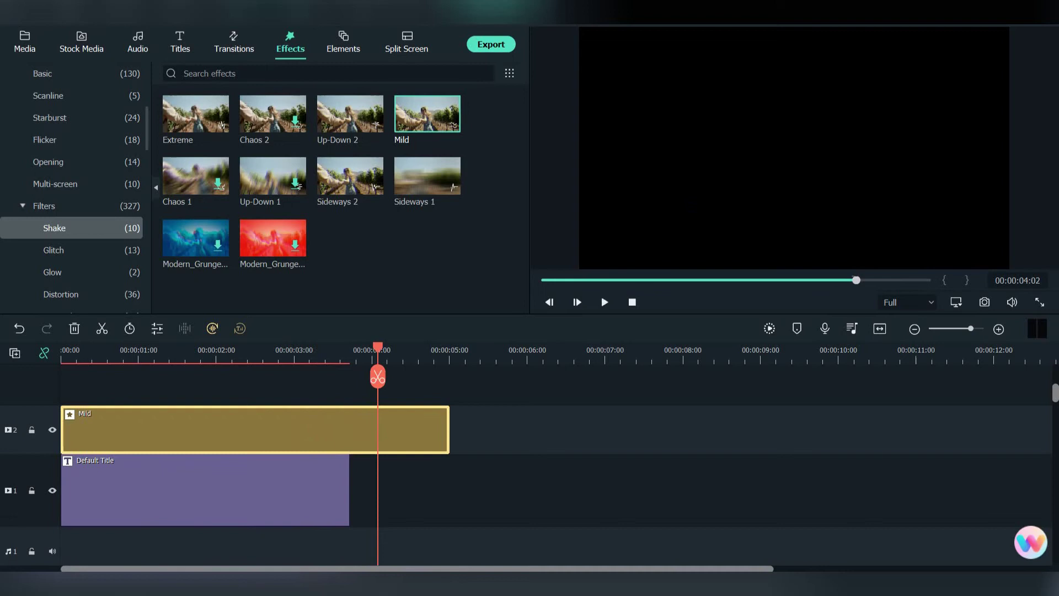
Step: Shorten the title clip to about 1.5 seconds and preview it with the shake
{"action": "left_click_drag", "start_coordinate": [377, 376], "coordinate": [73, 377]}
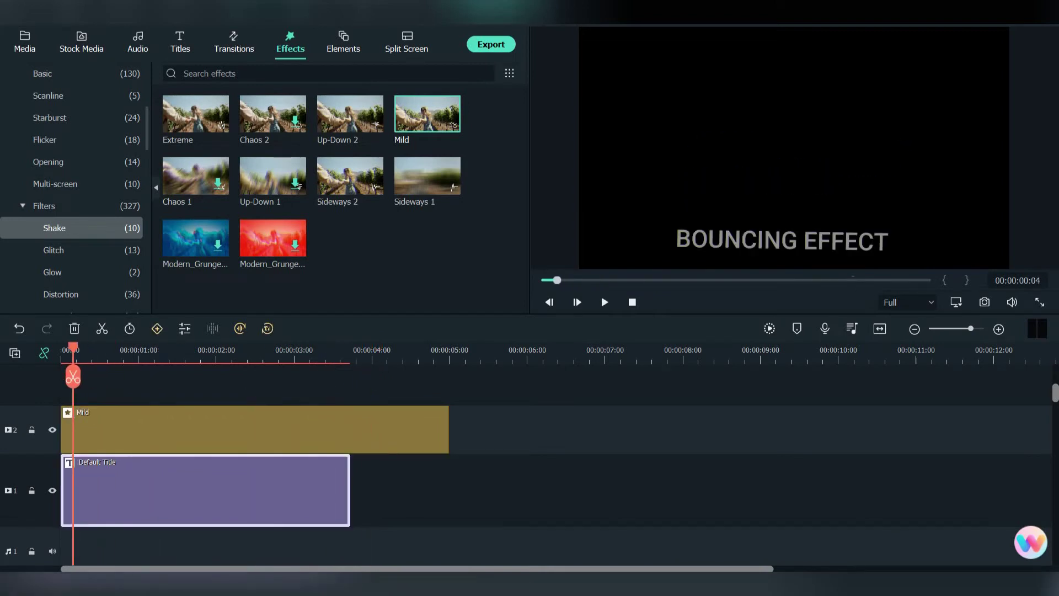
{"action": "left_click_drag", "start_coordinate": [348, 491], "coordinate": [178, 491]}
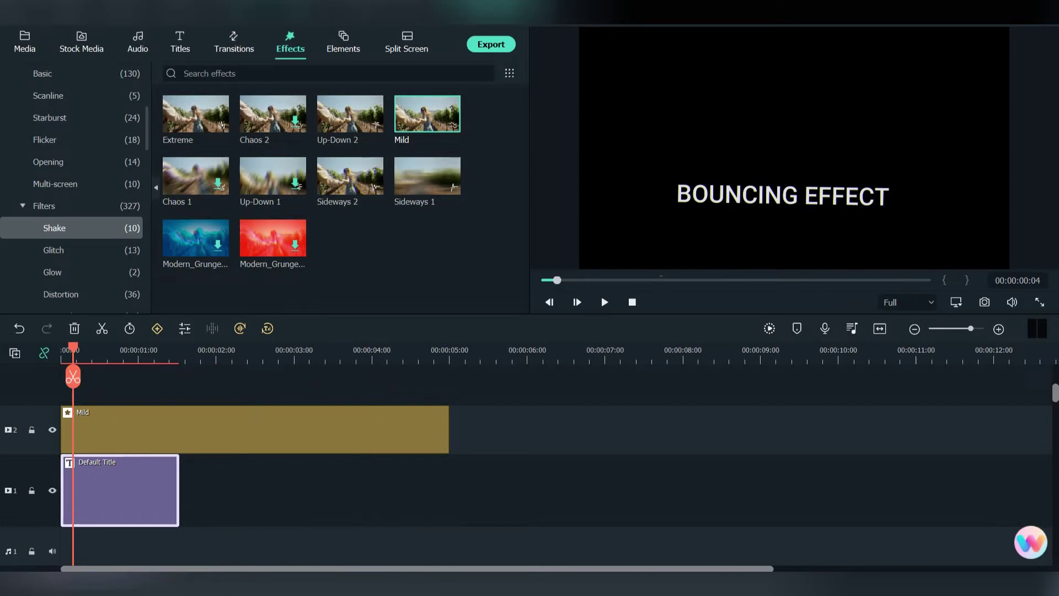
{"action": "key", "text": "space"}
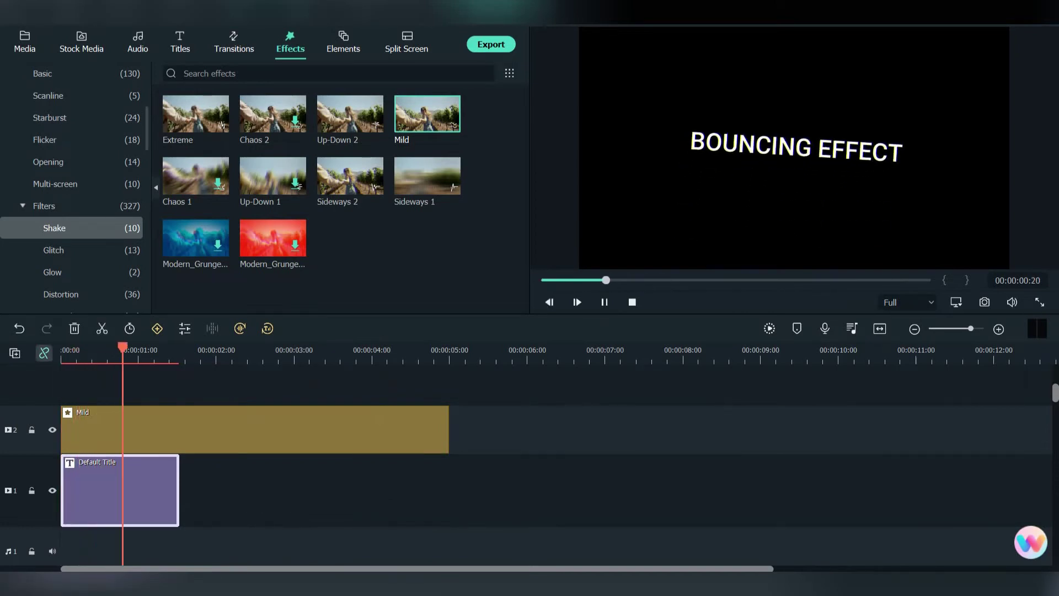
{"action": "key", "text": "space"}
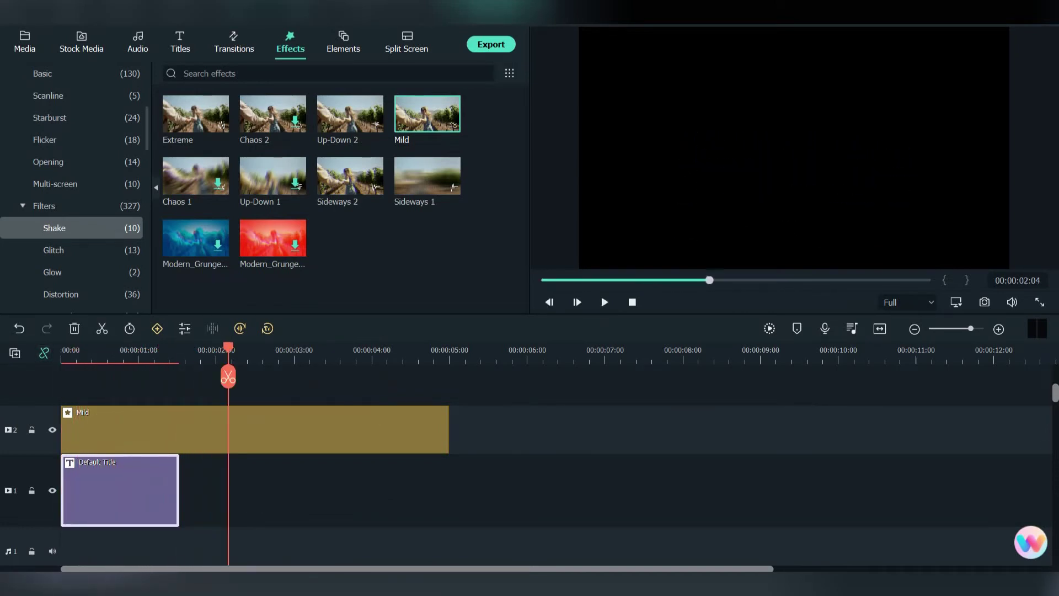
Step: Copy the title clip and paste it on track 1 at 00:00:01:20
{"action": "right_click", "coordinate": [128, 503]}
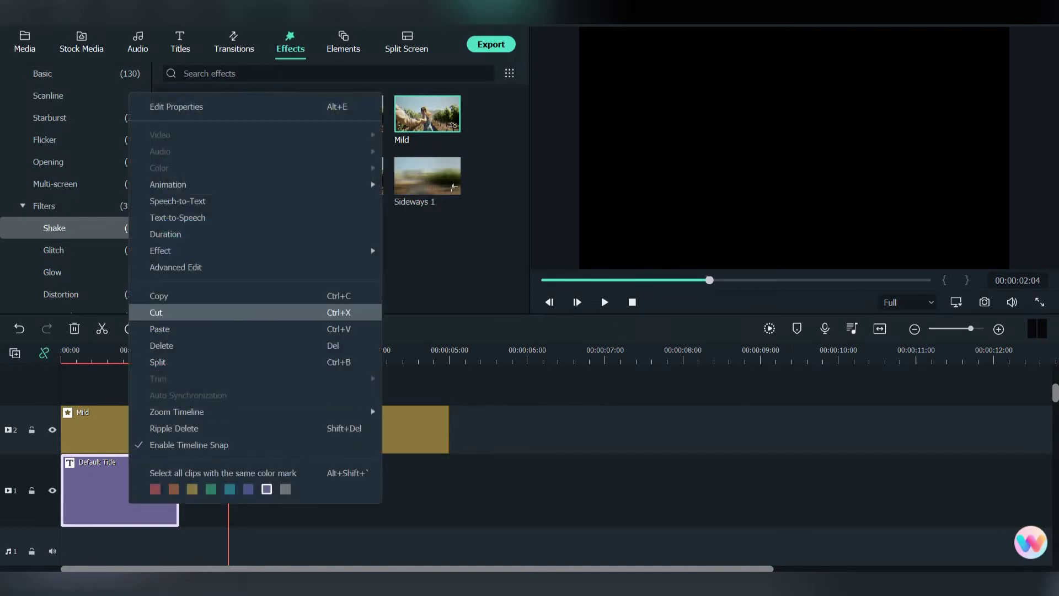
{"action": "left_click", "coordinate": [160, 296]}
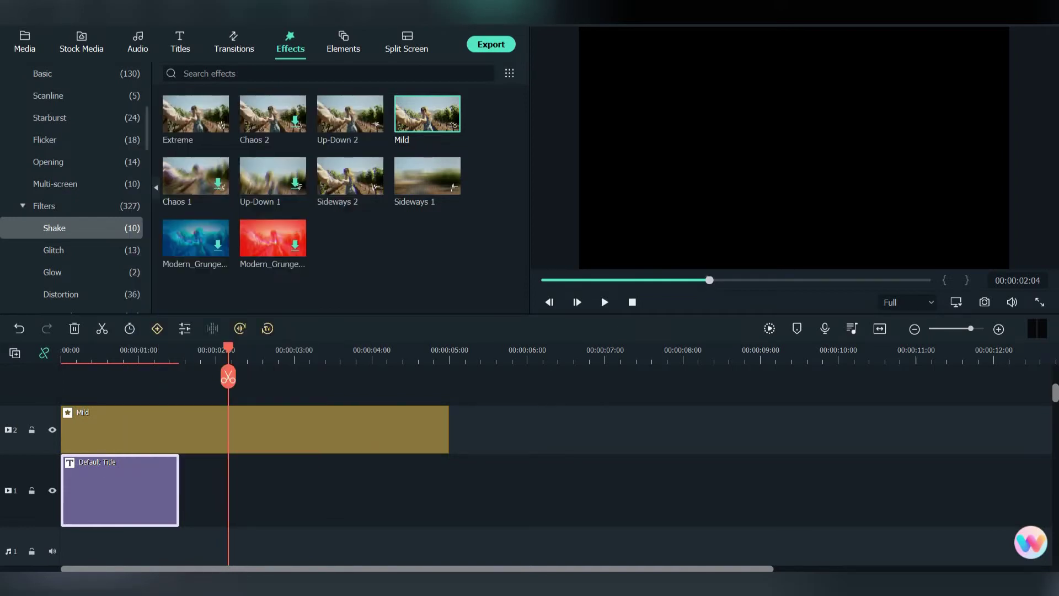
{"action": "left_click", "coordinate": [199, 353]}
{"action": "right_click", "coordinate": [231, 483]}
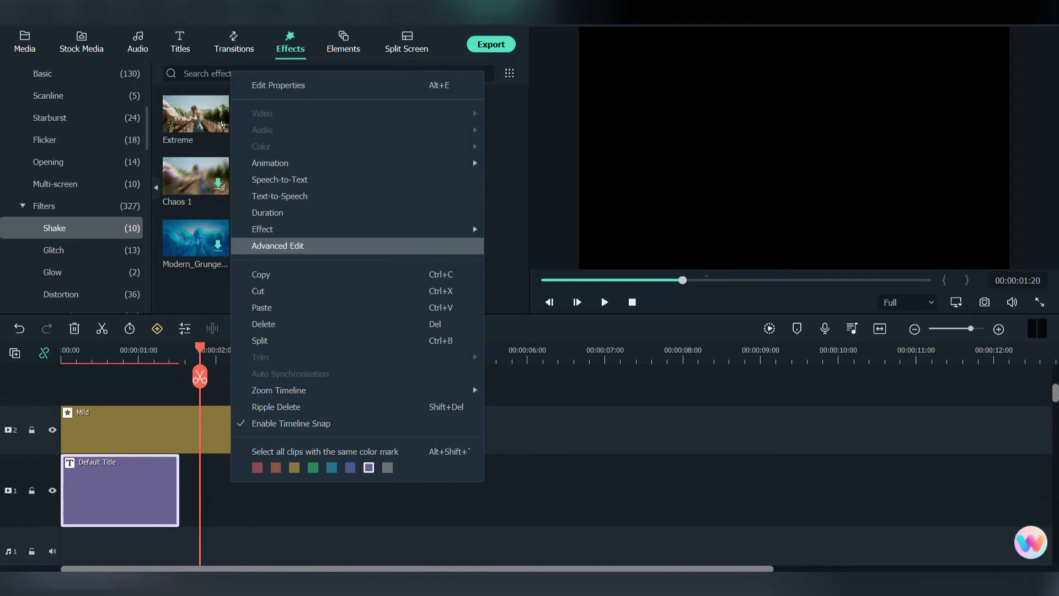
{"action": "left_click", "coordinate": [261, 307]}
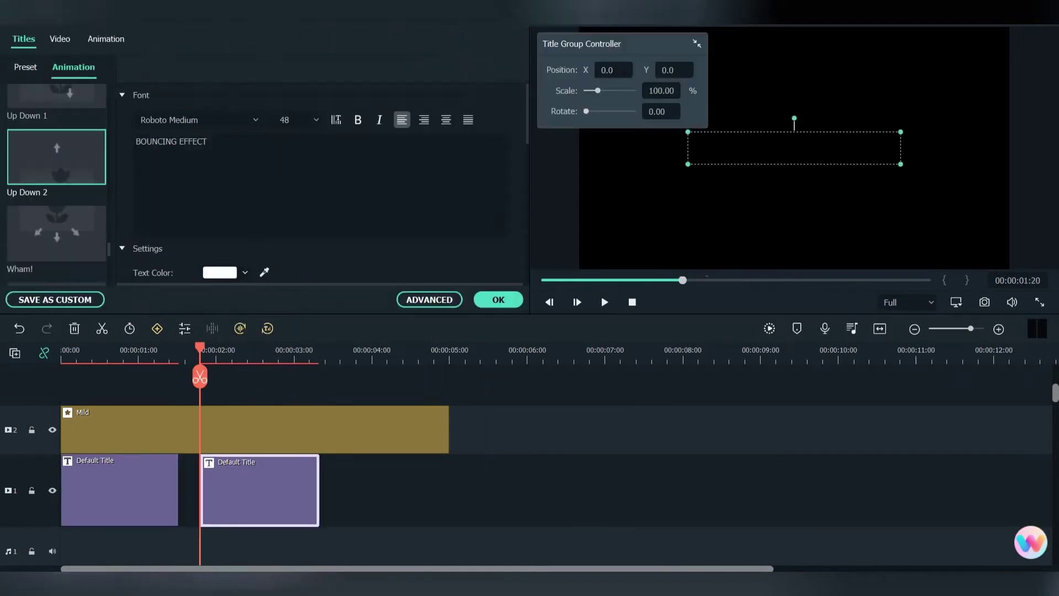
Step: Change the second title's text to 'BOUNCE, BOUNCE', preview it, and confirm
{"action": "type", "text": "BOUNCE, BOUNCE"}
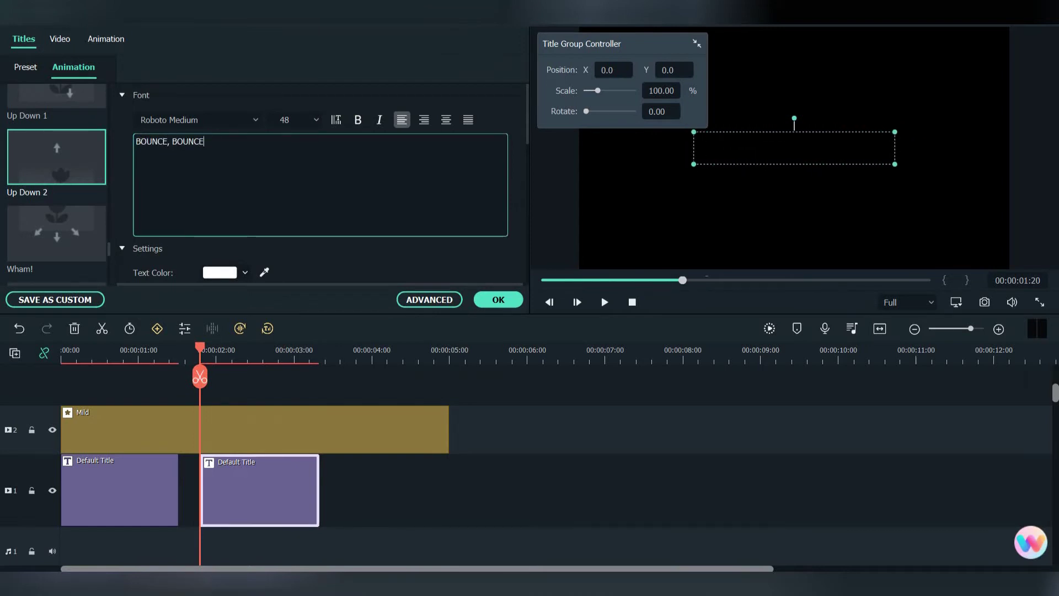
{"action": "key", "text": "space"}
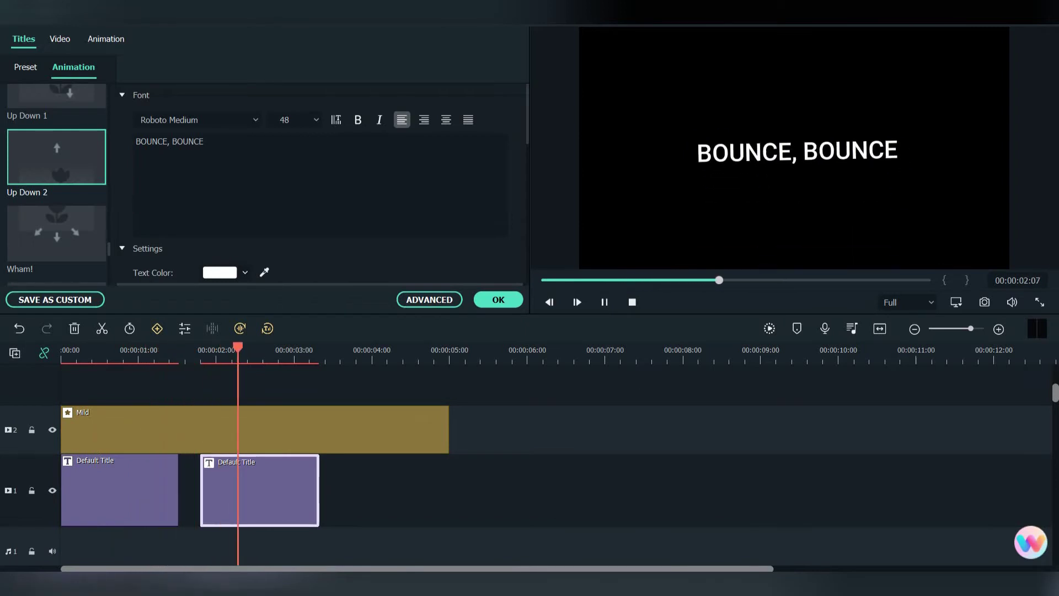
{"action": "key", "text": "space"}
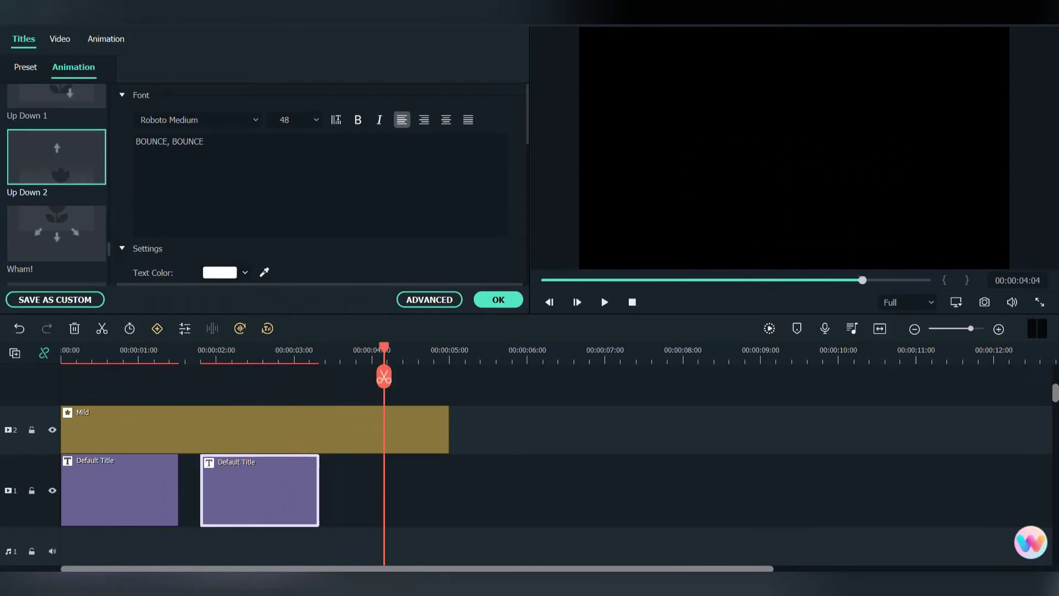
{"action": "left_click", "coordinate": [498, 300]}
{"action": "key", "text": "Escape"}
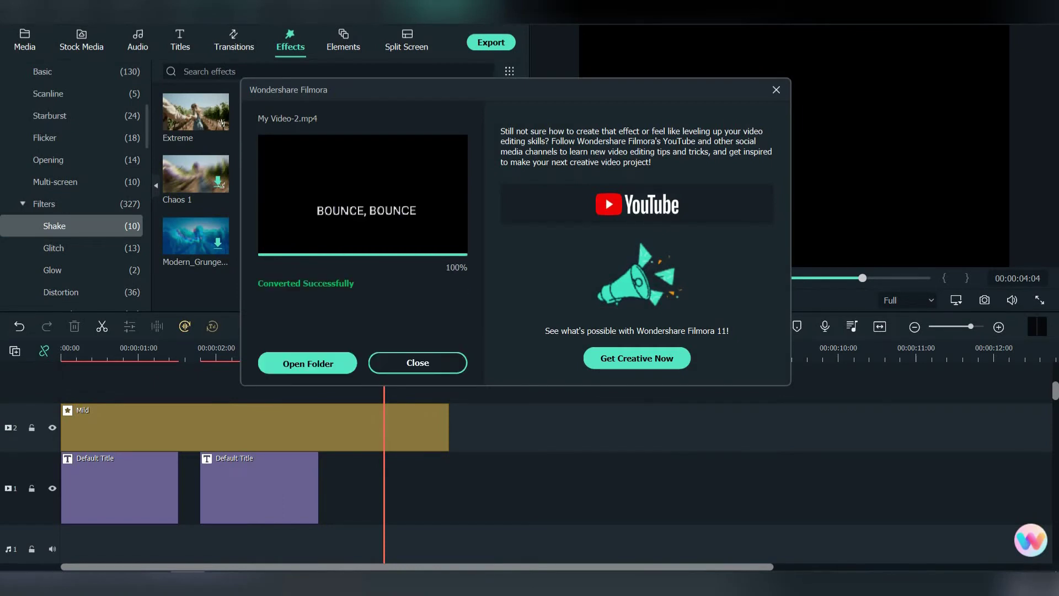
Step: Dismiss the Converted Successfully message after exporting My Video-2.mp4
{"action": "left_click", "coordinate": [417, 363]}
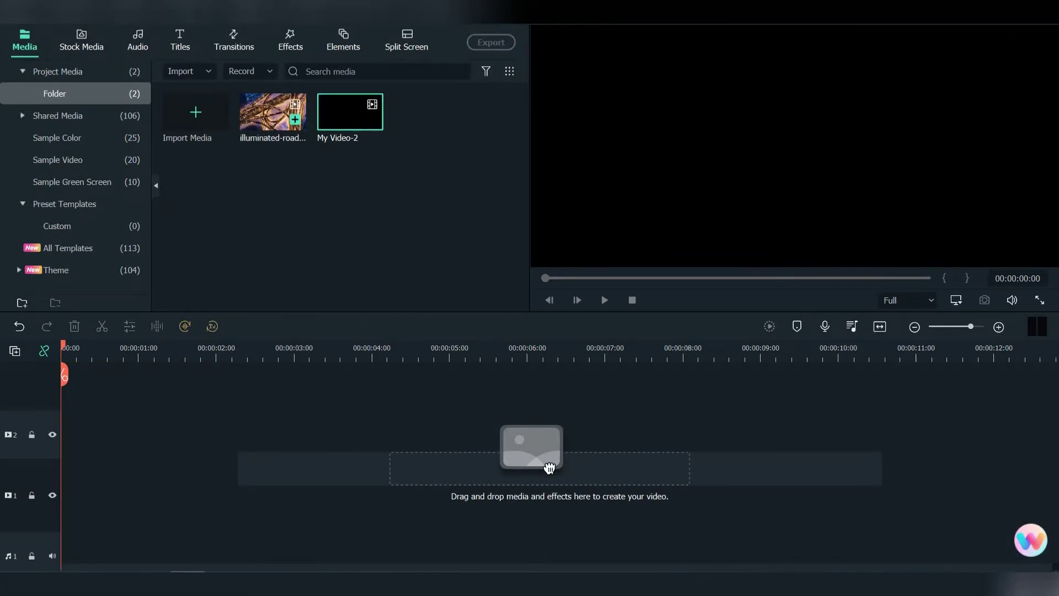
Step: Put the illuminated-road clip on track 1 and My Video-2 on track 2, then preview
{"action": "left_click_drag", "start_coordinate": [549, 468], "coordinate": [548, 466]}
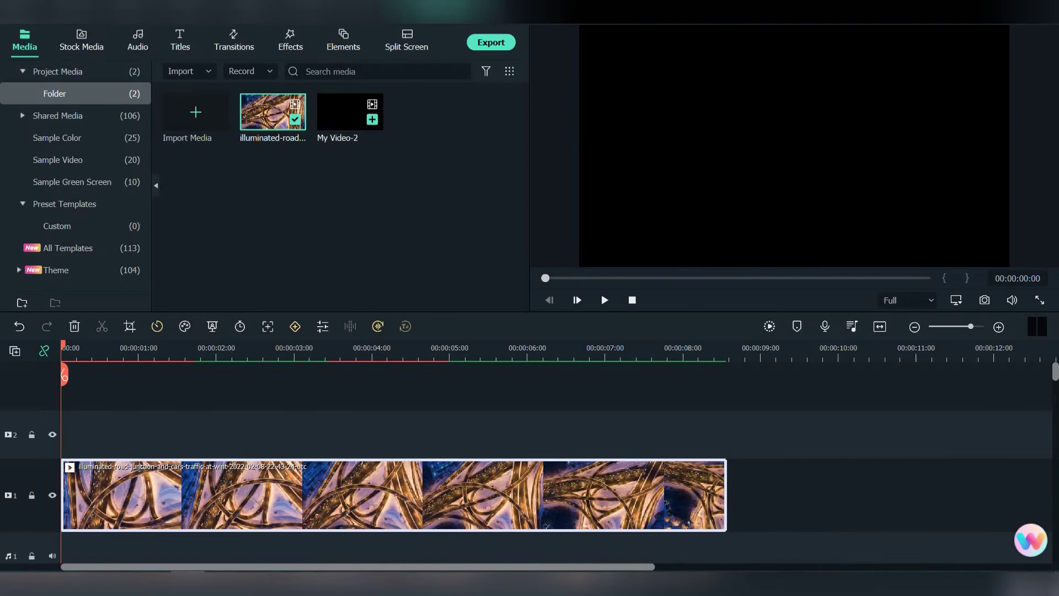
{"action": "left_click_drag", "start_coordinate": [350, 112], "coordinate": [253, 433]}
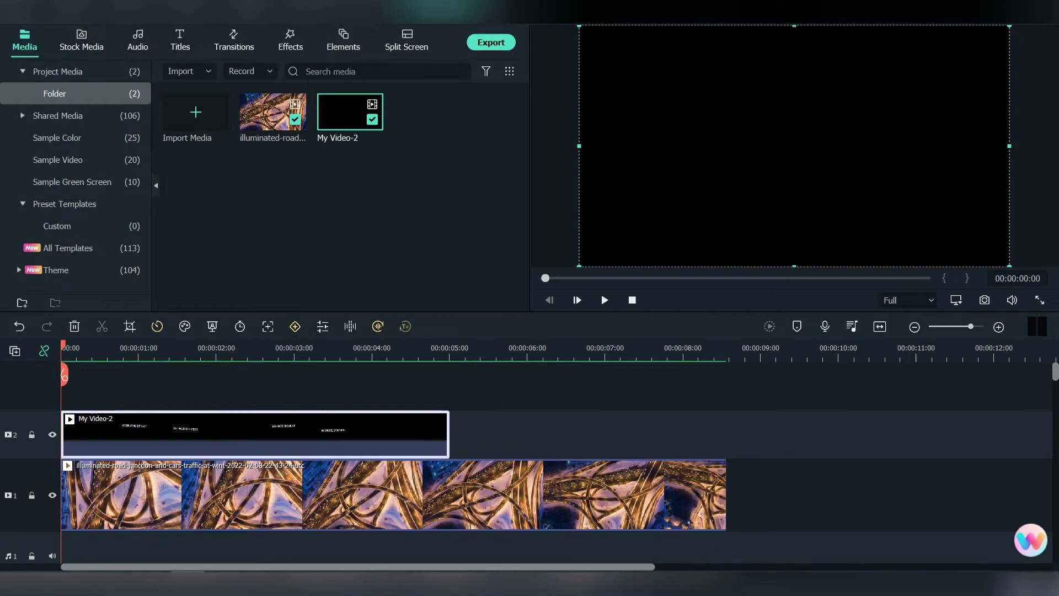
{"action": "key", "text": "space"}
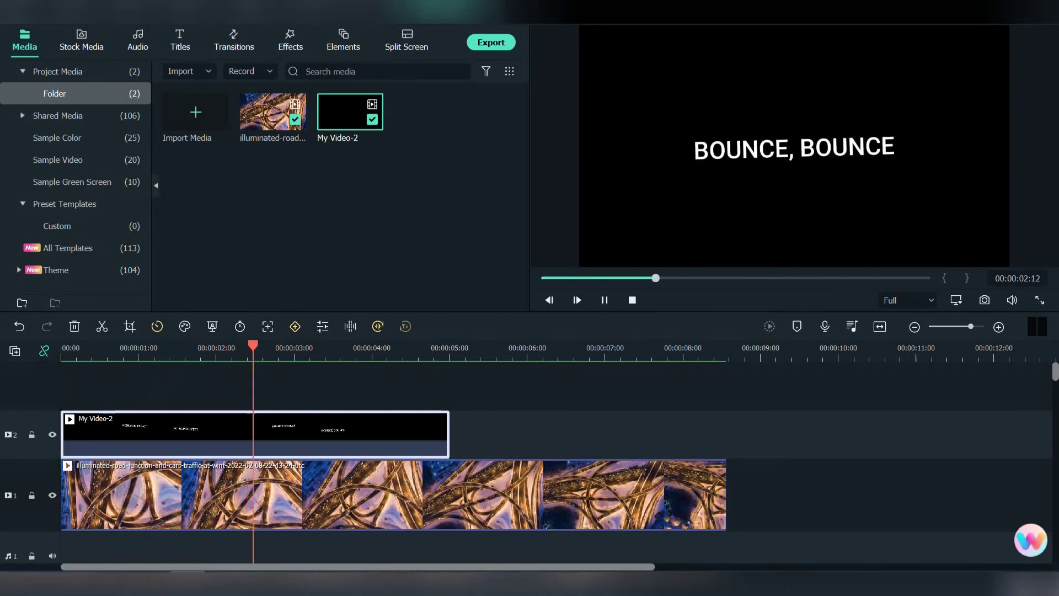
{"action": "key", "text": "space"}
{"action": "key", "text": "Home"}
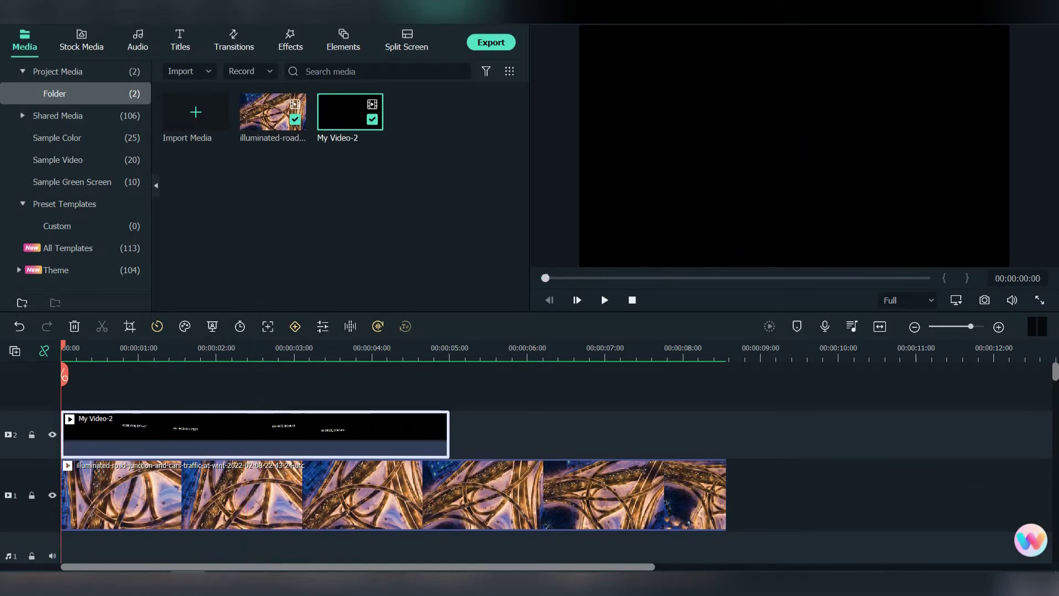
Step: Enable Chroma Key on My Video-2 and sample black with the eyedropper to remove it
{"action": "key", "text": "alt+e"}
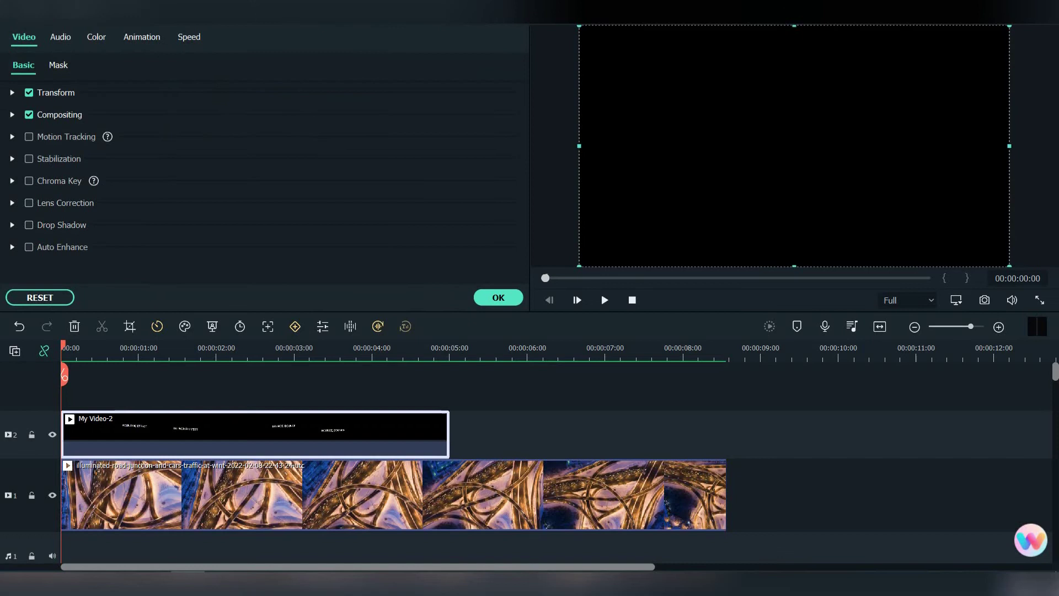
{"action": "left_click", "coordinate": [12, 180]}
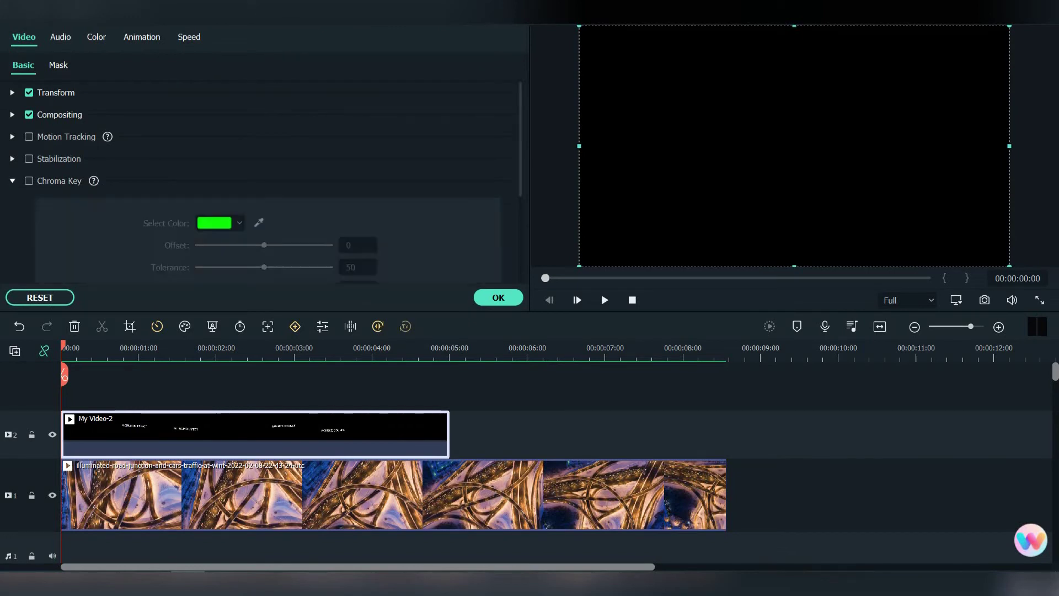
{"action": "left_click", "coordinate": [29, 180]}
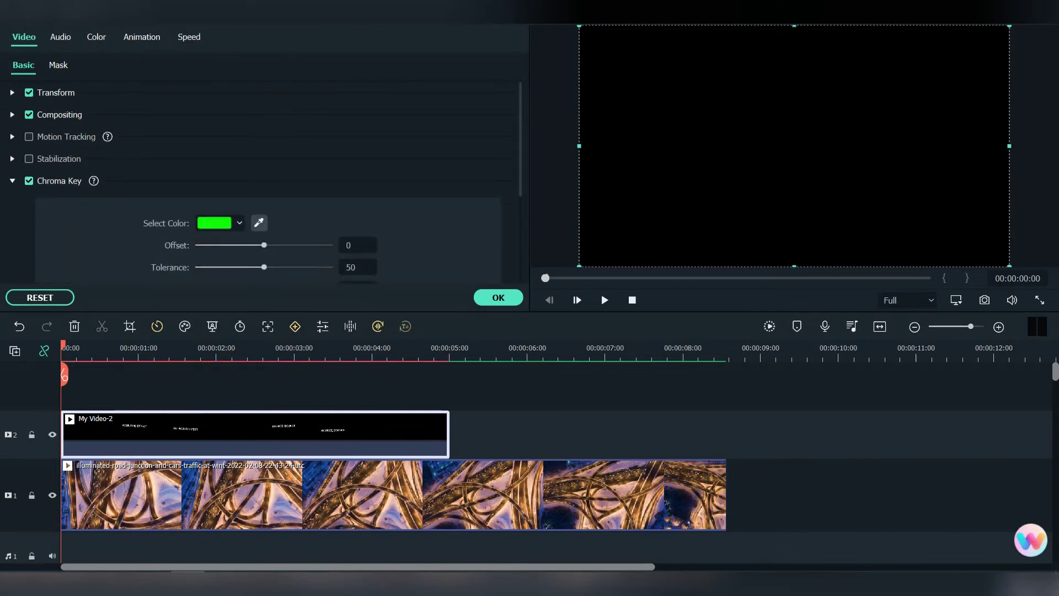
{"action": "left_click", "coordinate": [259, 222]}
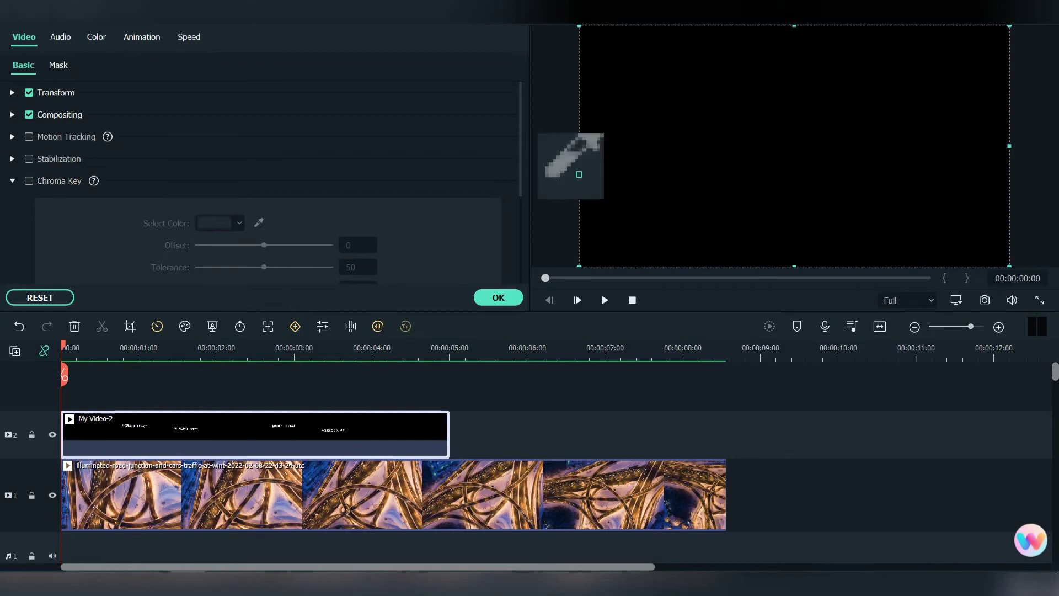
{"action": "left_click", "coordinate": [580, 165]}
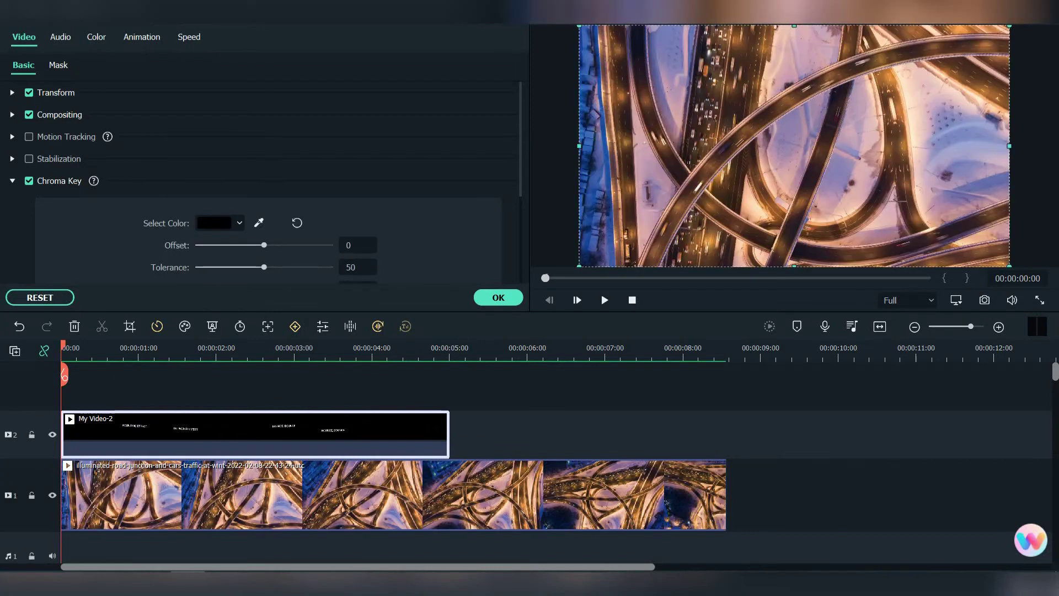
{"action": "left_click", "coordinate": [498, 297]}
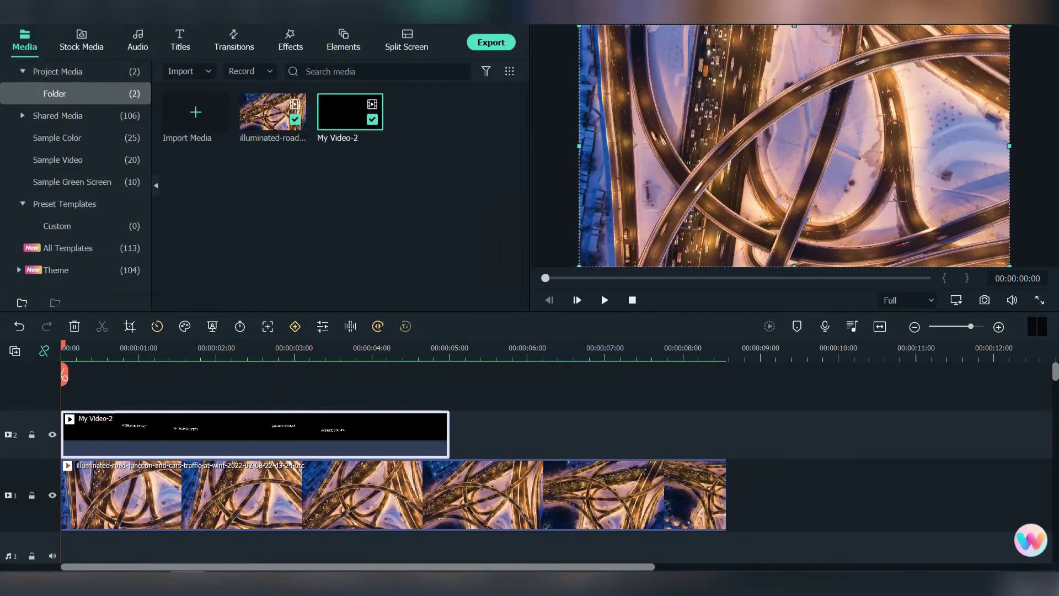
Step: Preview the keyed composite, stopping near the end of the first title
{"action": "key", "text": "space"}
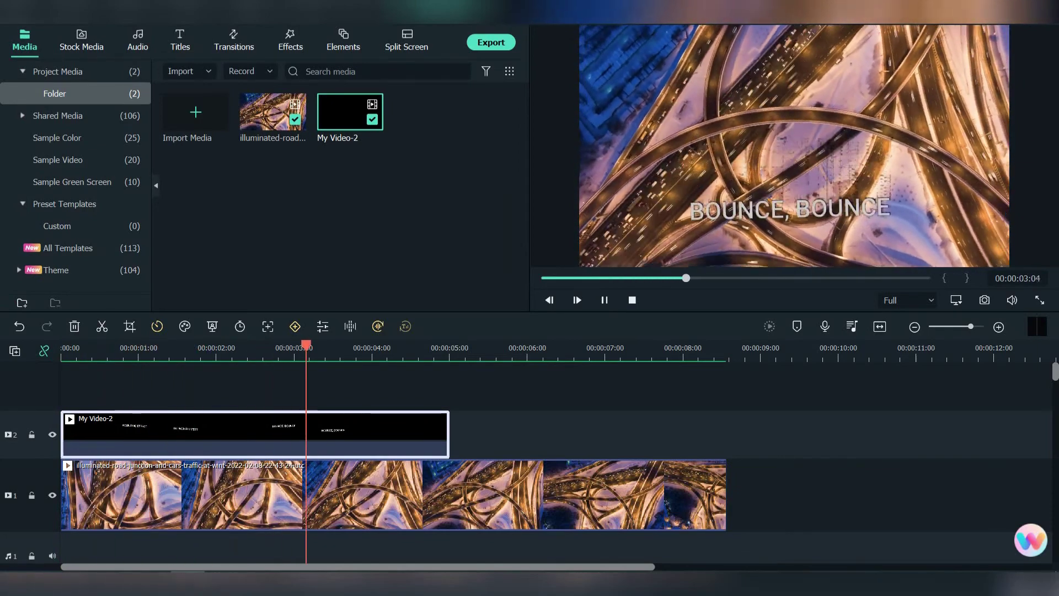
{"action": "key", "text": "space"}
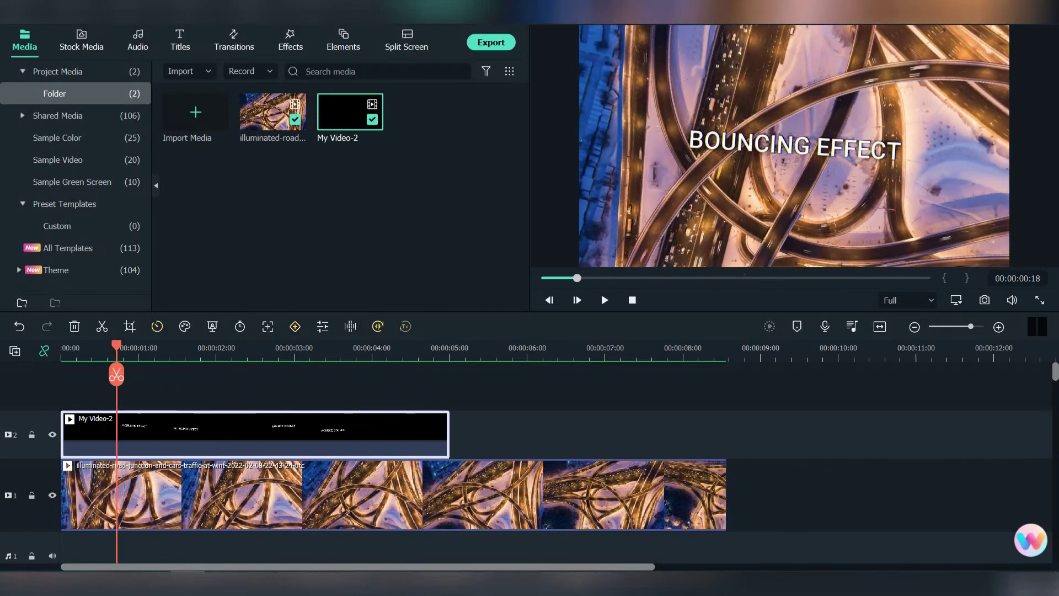
{"action": "key", "text": "space"}
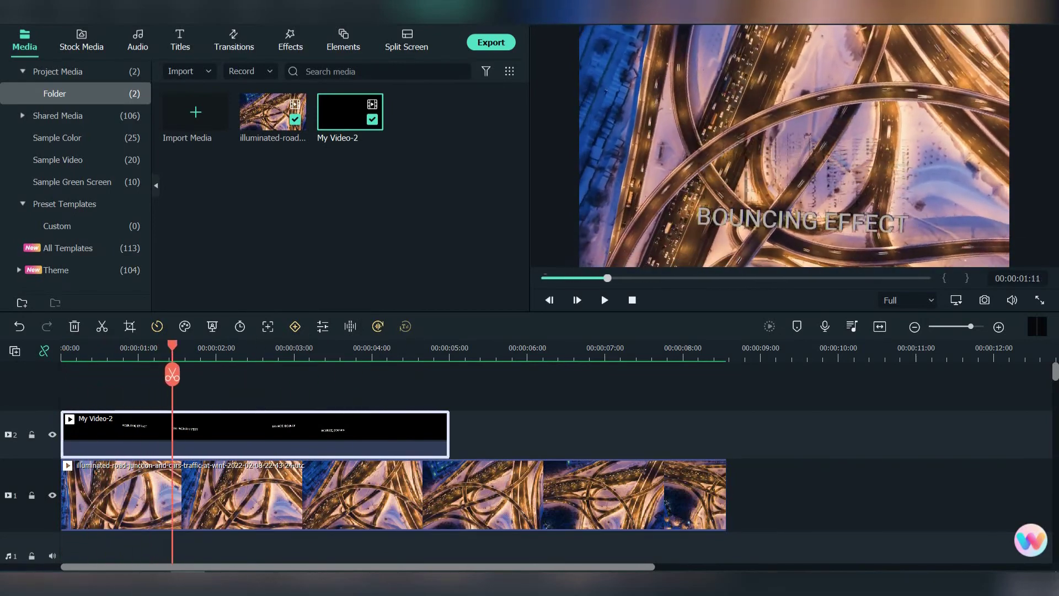
{"action": "key", "text": "space"}
Step: Split My Video-2 at 00:00:01:18, move the second part to about 4 seconds, and replay
{"action": "left_click_drag", "start_coordinate": [179, 375], "coordinate": [193, 375]}
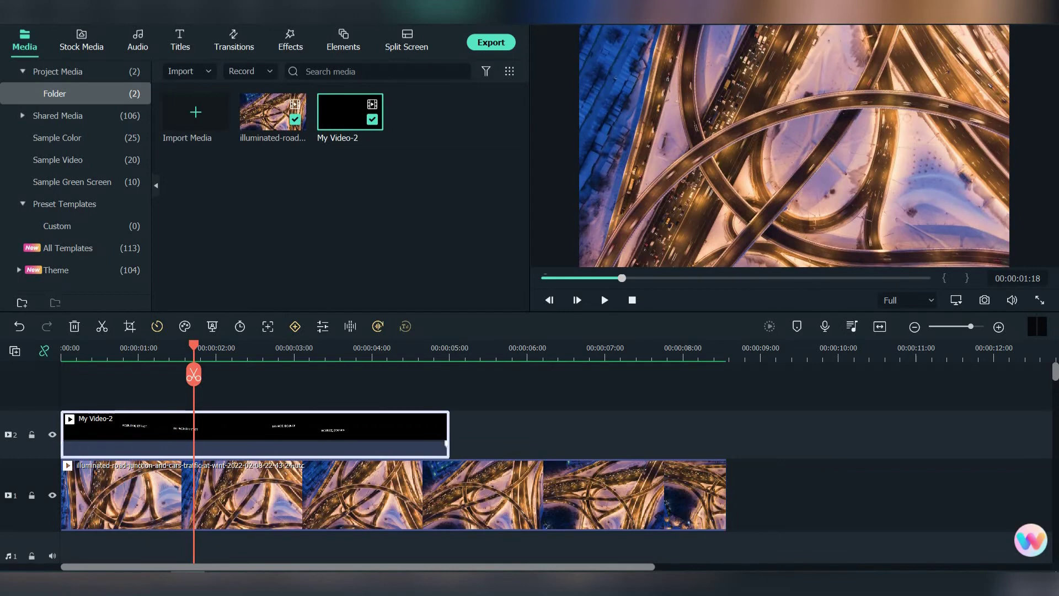
{"action": "left_click", "coordinate": [193, 374]}
{"action": "left_click_drag", "start_coordinate": [320, 430], "coordinate": [497, 430]}
{"action": "left_click_drag", "start_coordinate": [193, 375], "coordinate": [62, 374]}
{"action": "key", "text": "space"}
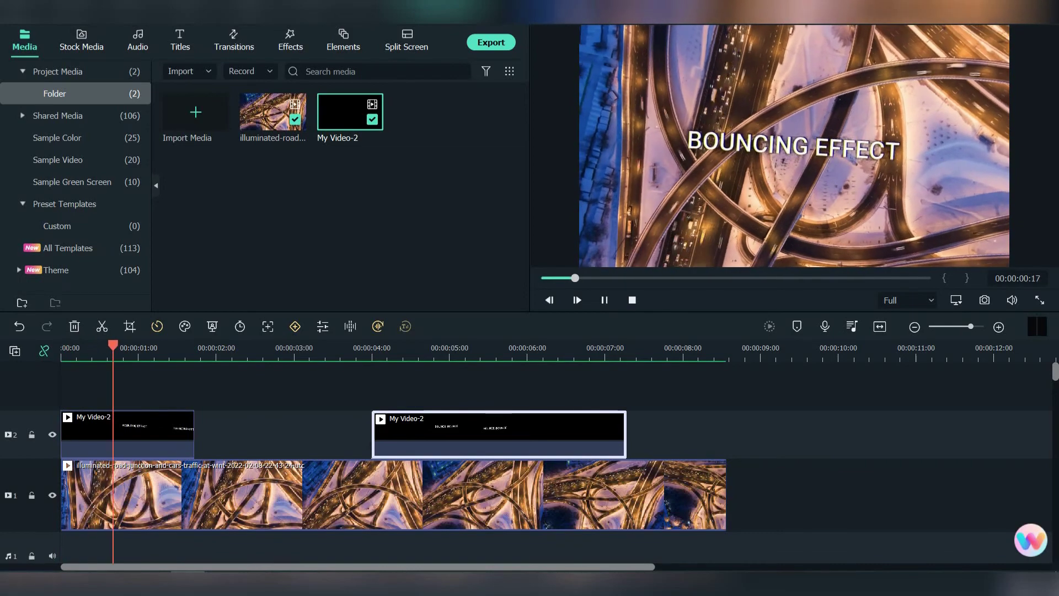